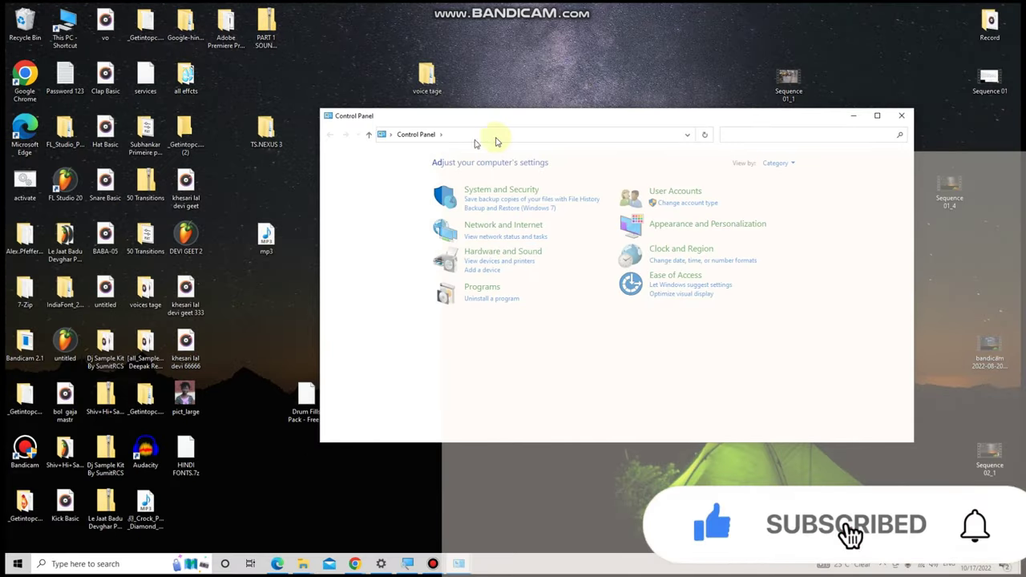
# Open the status of the active Wi-Fi connection from the Network and Sharing Center
pyautogui.moveTo(570, 119); pyautogui.dragTo(481, 73)
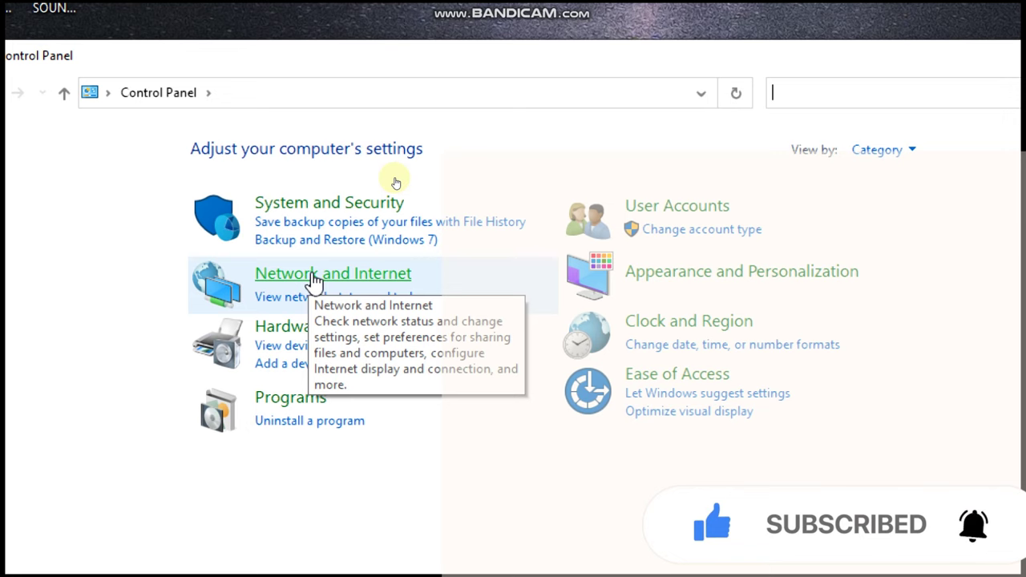
pyautogui.click(313, 276)
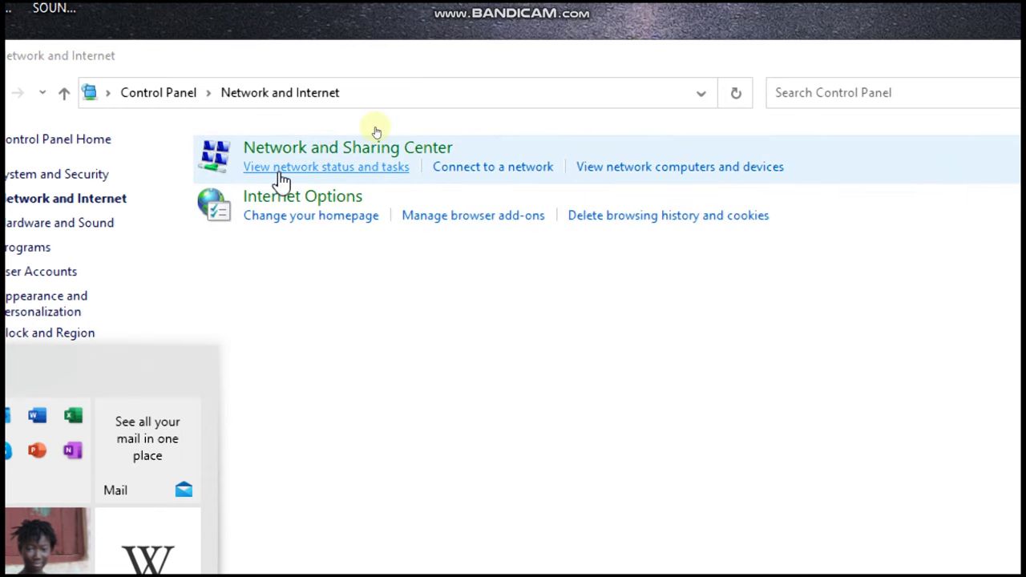
pyautogui.click(352, 158)
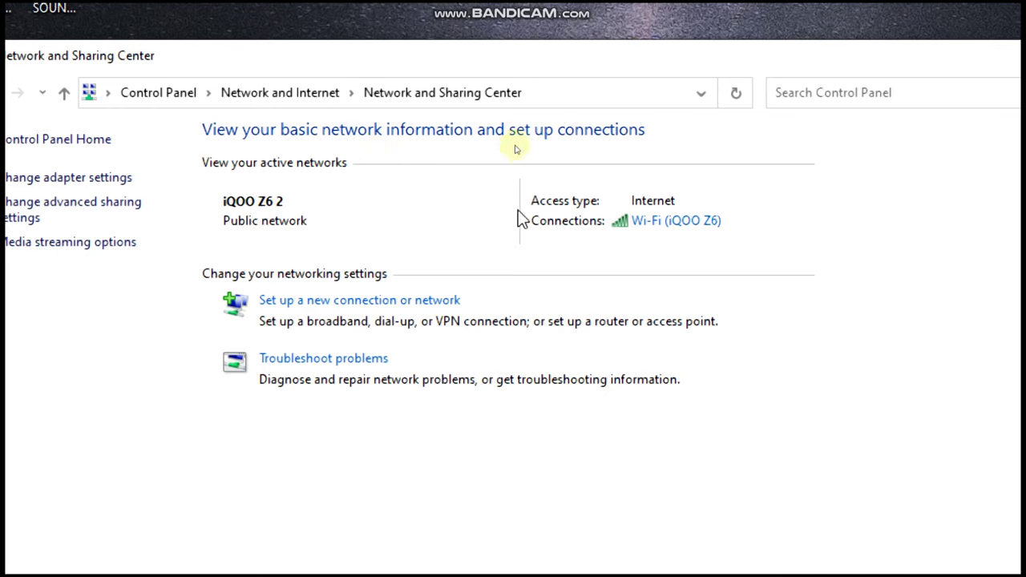
pyautogui.click(670, 228)
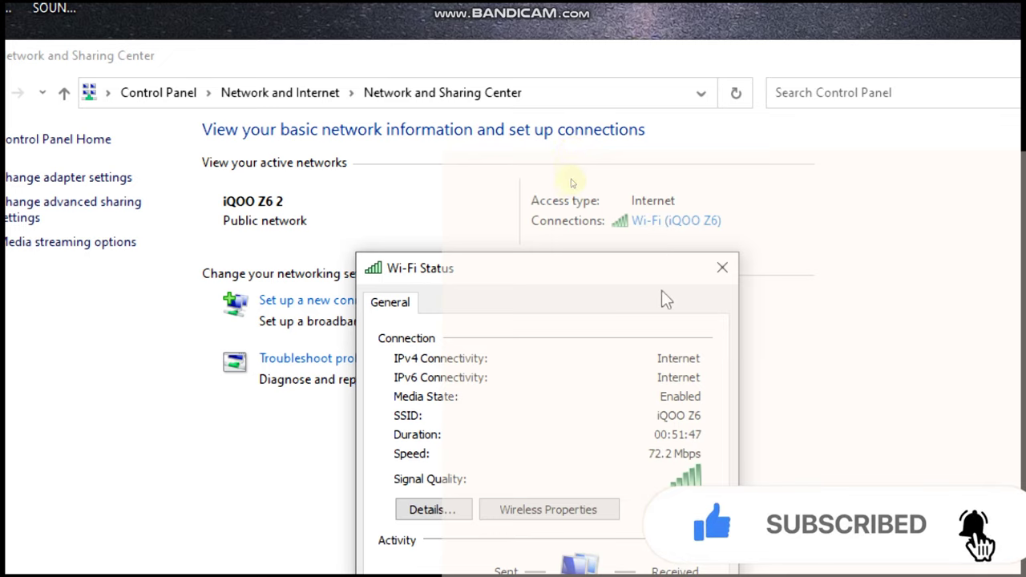
pyautogui.moveTo(626, 264); pyautogui.dragTo(571, 63)
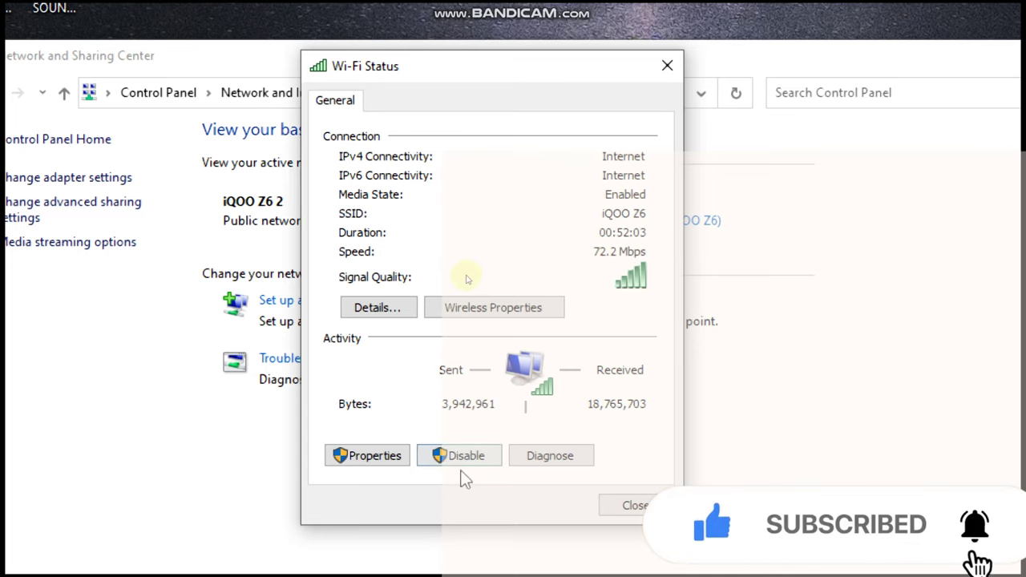
# Open the Internet Protocol Version 4 (TCP/IPv4) properties of the Wi-Fi connection
pyautogui.click(374, 456)
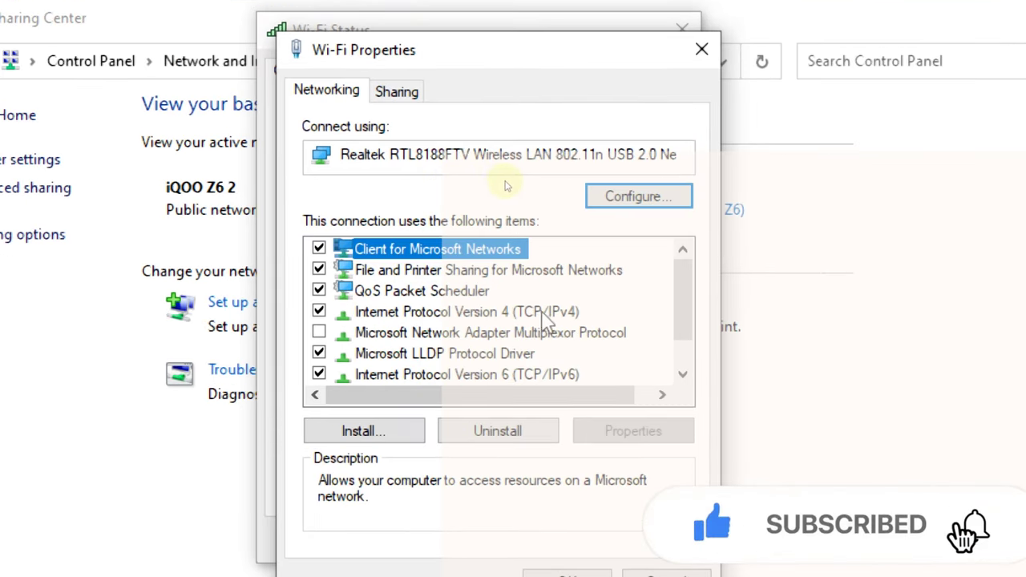
pyautogui.click(552, 317)
pyautogui.doubleClick(552, 318)
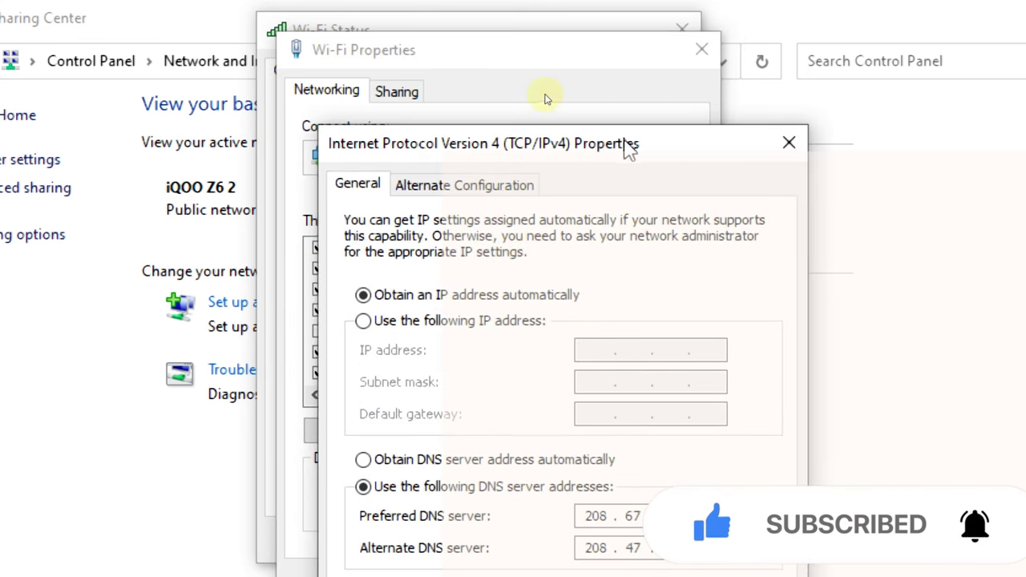
pyautogui.moveTo(669, 153); pyautogui.dragTo(555, 0)
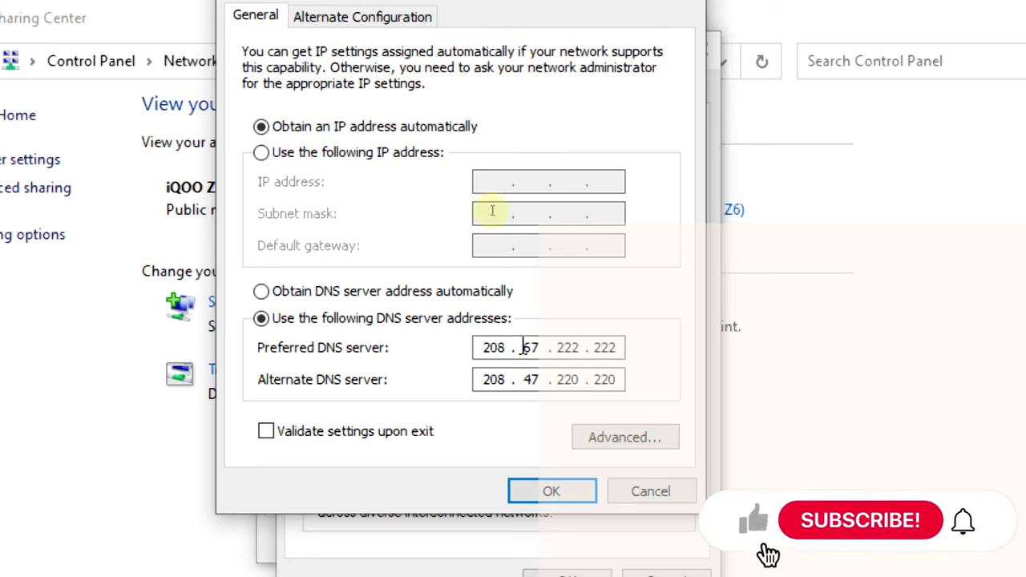
# Examine the manually specified preferred and alternate DNS server addresses part by part
pyautogui.click(482, 348)
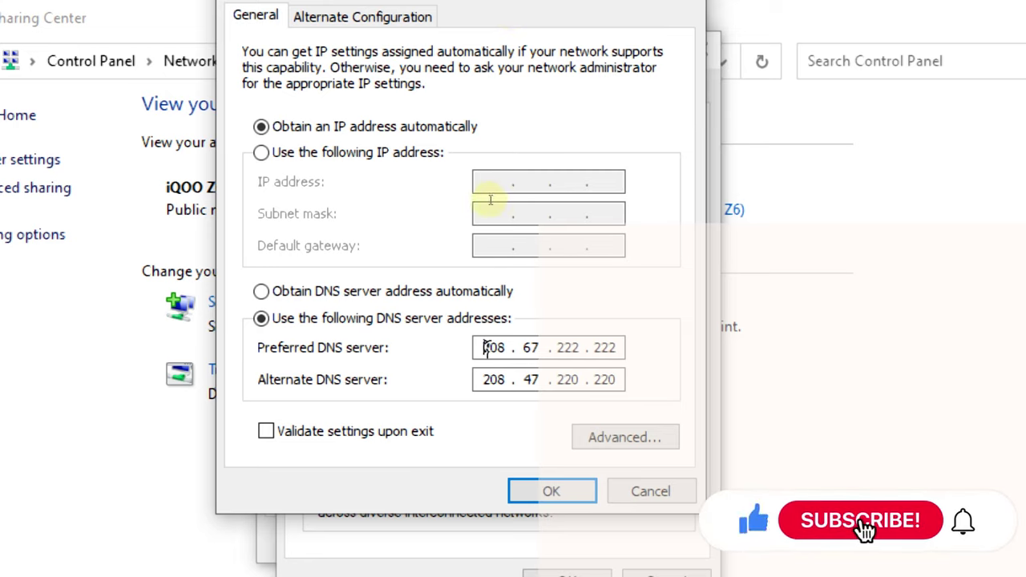
pyautogui.moveTo(482, 348); pyautogui.dragTo(529, 350)
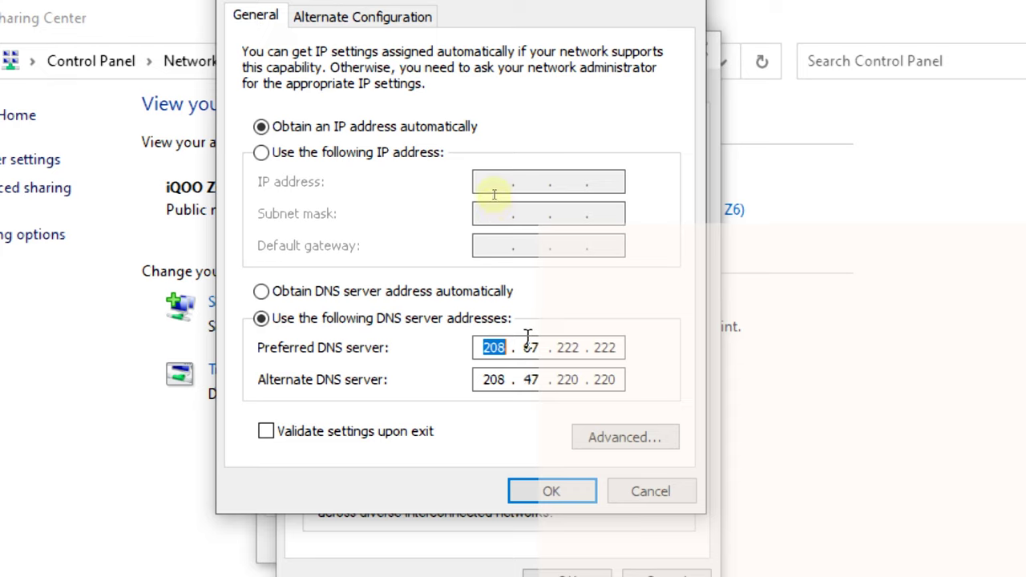
pyautogui.click(528, 347)
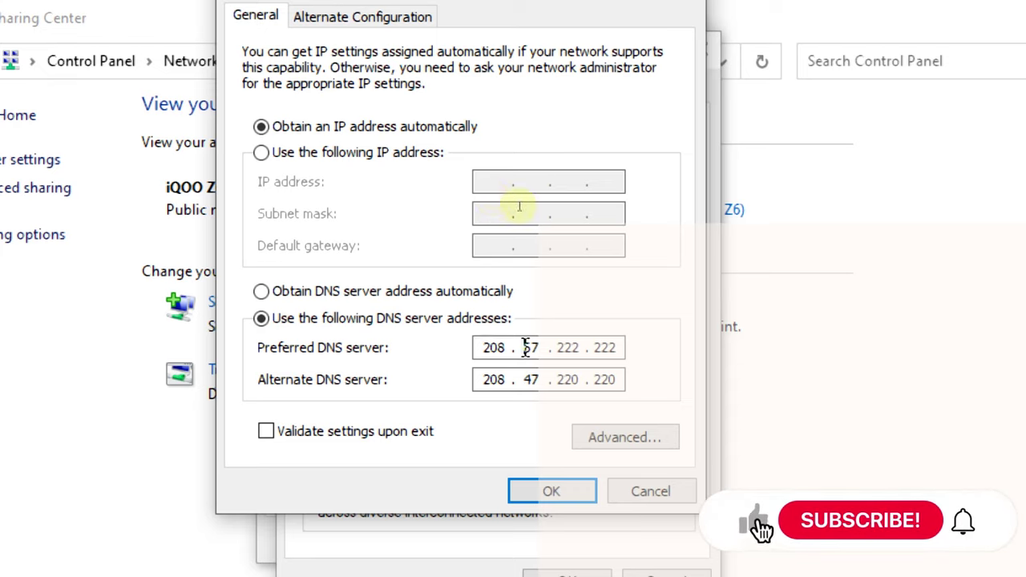
pyautogui.doubleClick(528, 347)
pyautogui.press('Left')
pyautogui.press('Left')
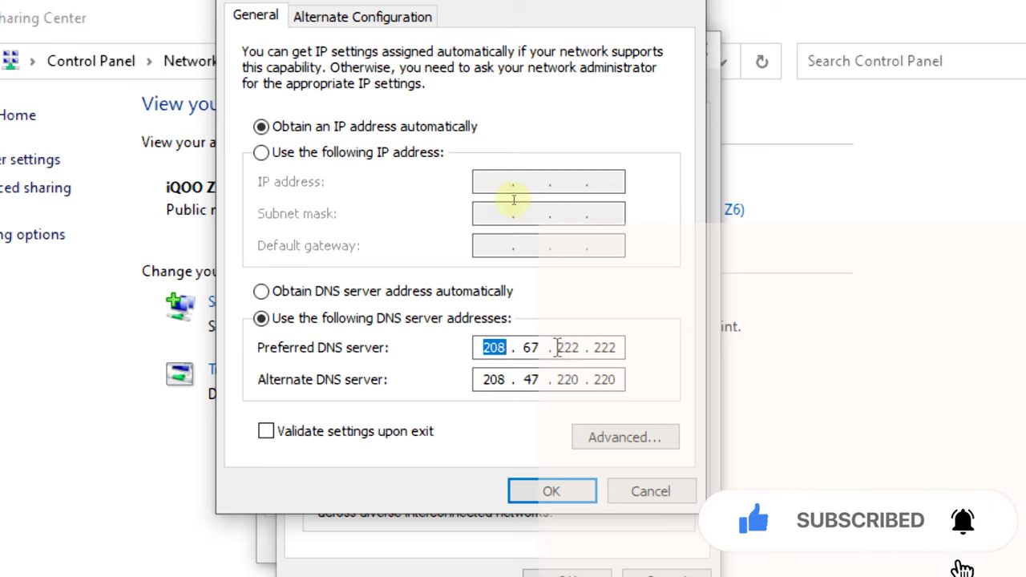
pyautogui.doubleClick(567, 349)
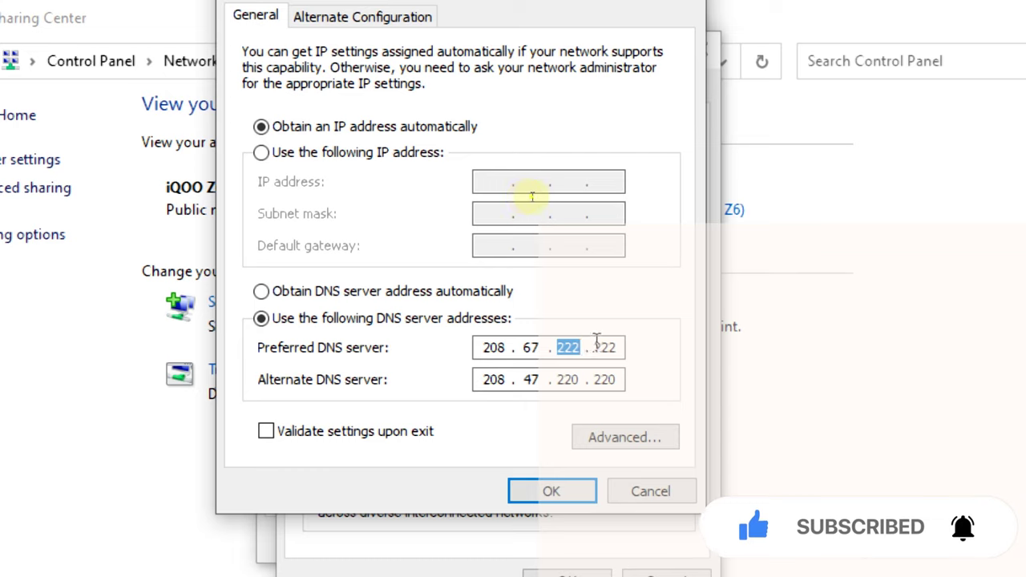
pyautogui.moveTo(596, 345); pyautogui.dragTo(603, 345)
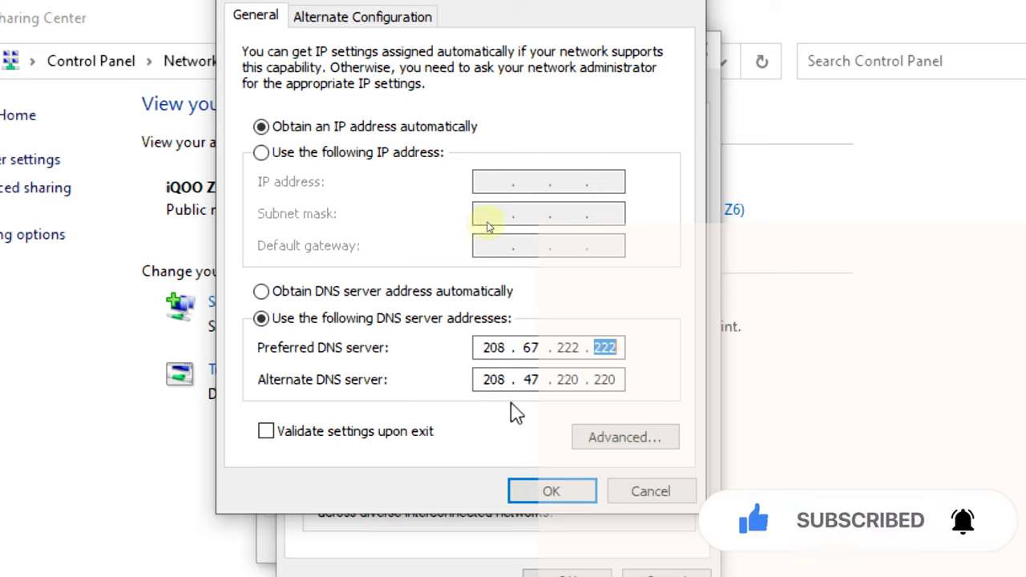
pyautogui.click(535, 380)
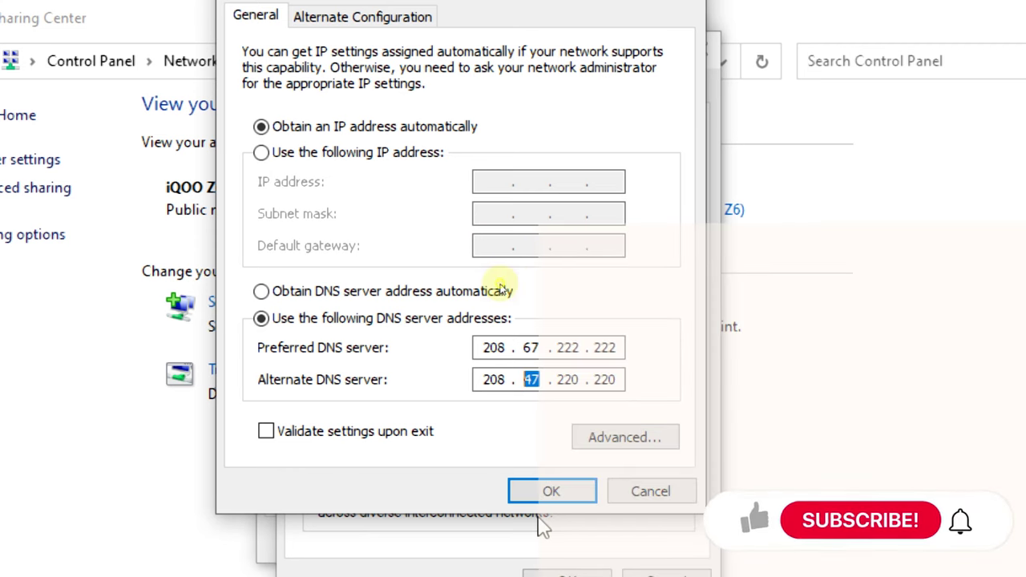
# Accept the IPv4 and Wi-Fi properties, and close the Wi-Fi status and the Network and Sharing Center
pyautogui.click(551, 491)
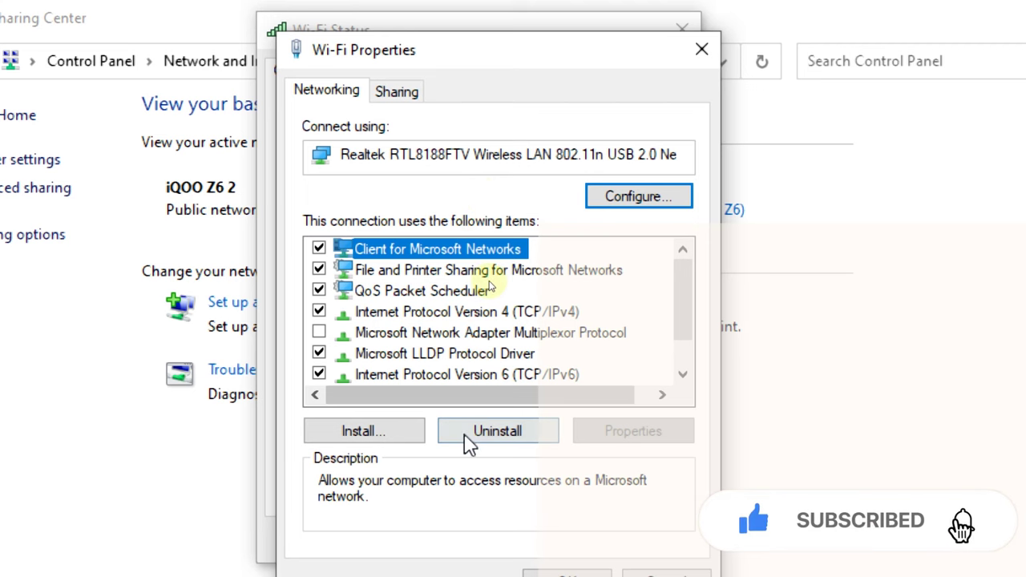
pyautogui.click(565, 571)
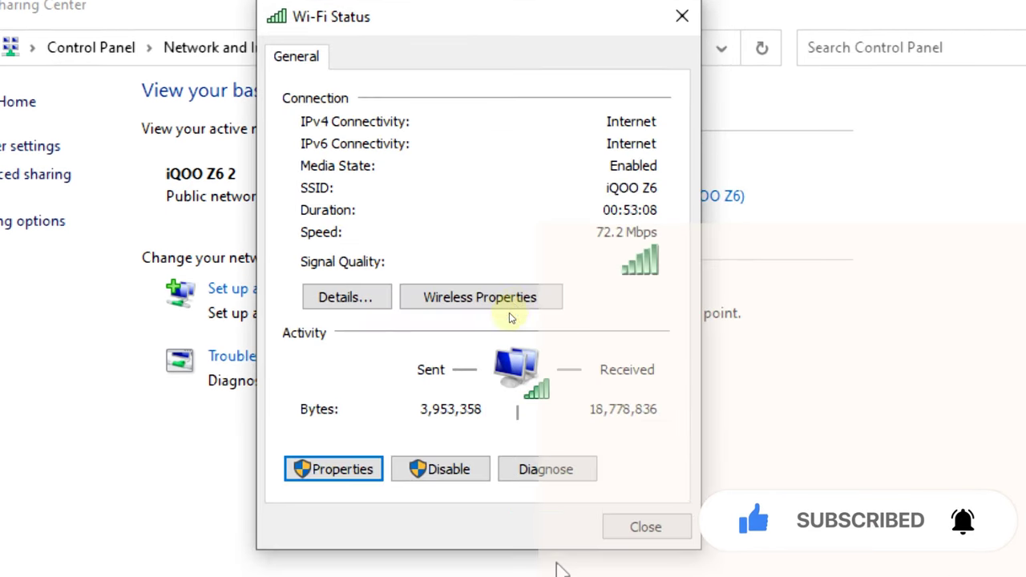
pyautogui.click(616, 535)
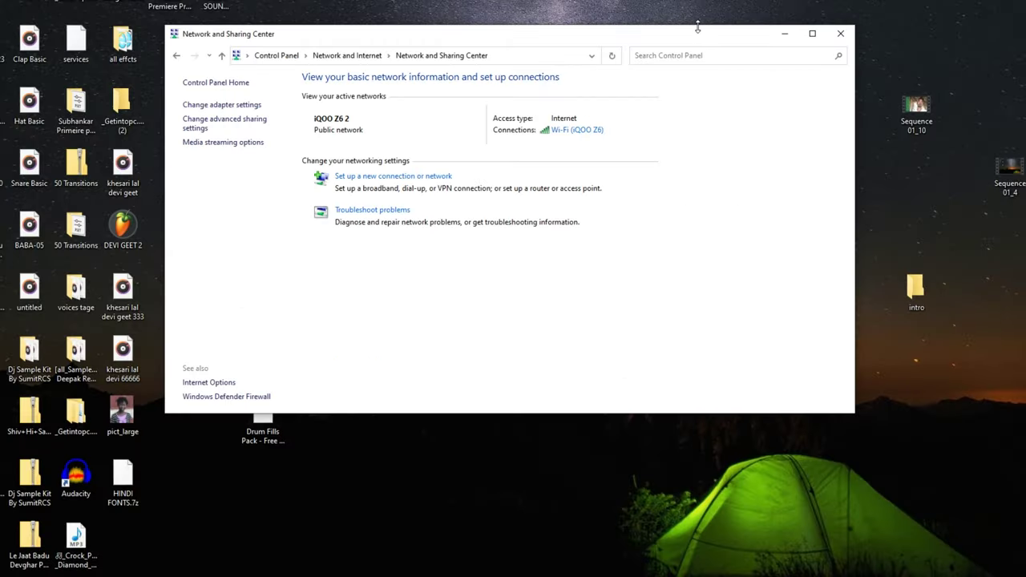
pyautogui.click(840, 33)
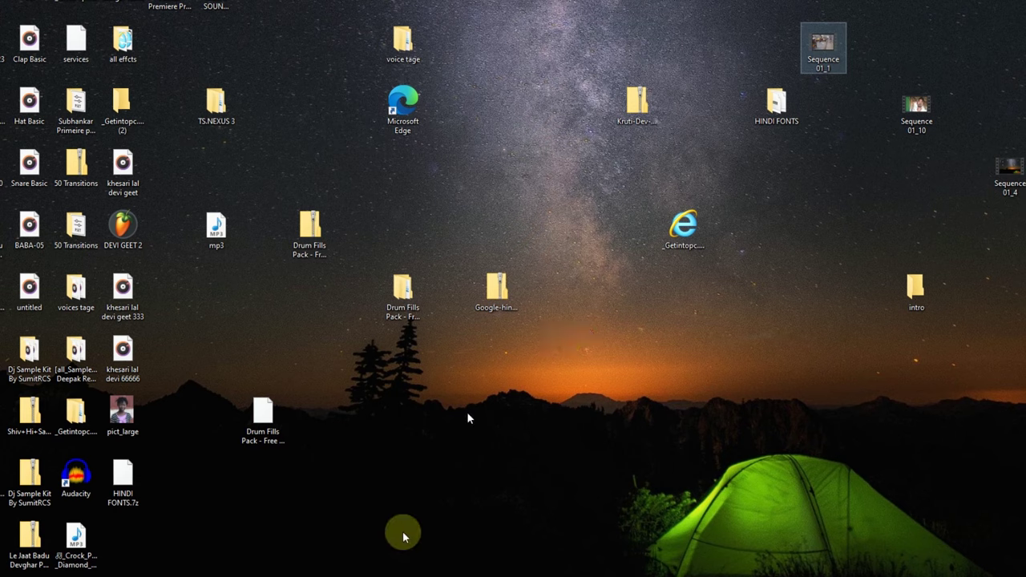
# Switch to the Google Chrome window showing jpg2pdf.com and reload the page that has the secure connection error
pyautogui.moveTo(319, 575)
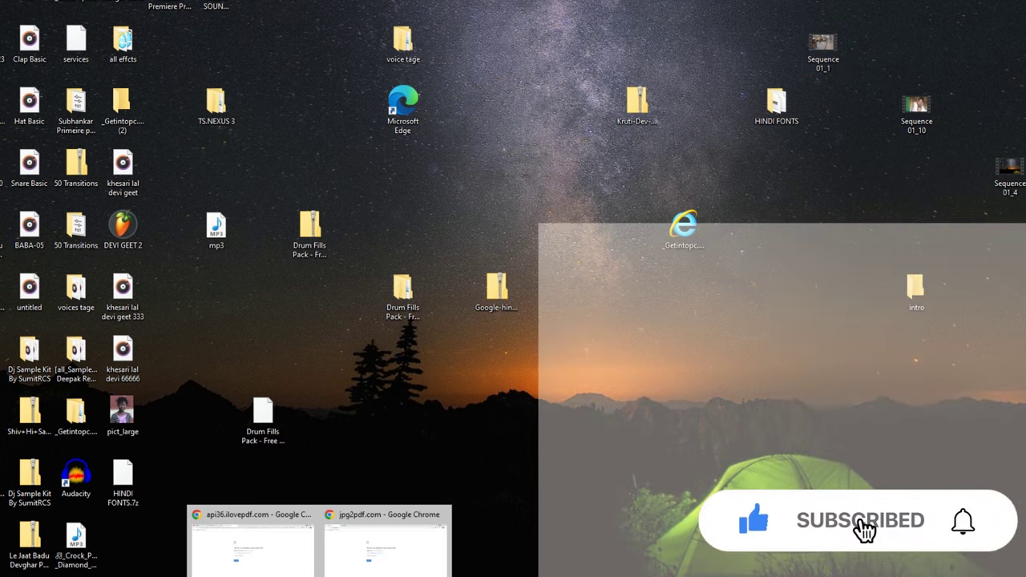
pyautogui.click(353, 548)
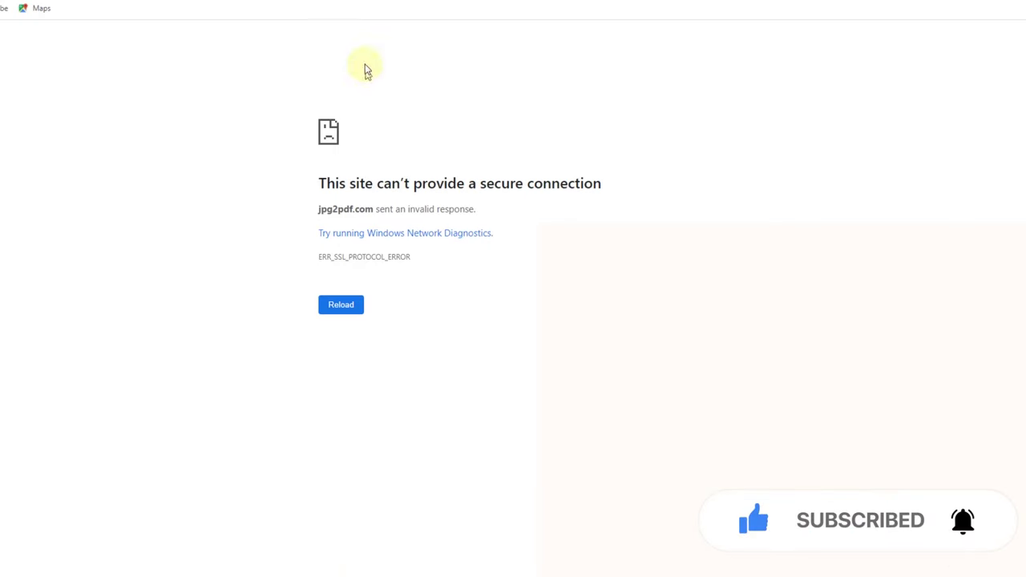
pyautogui.moveTo(305, 199); pyautogui.dragTo(547, 208)
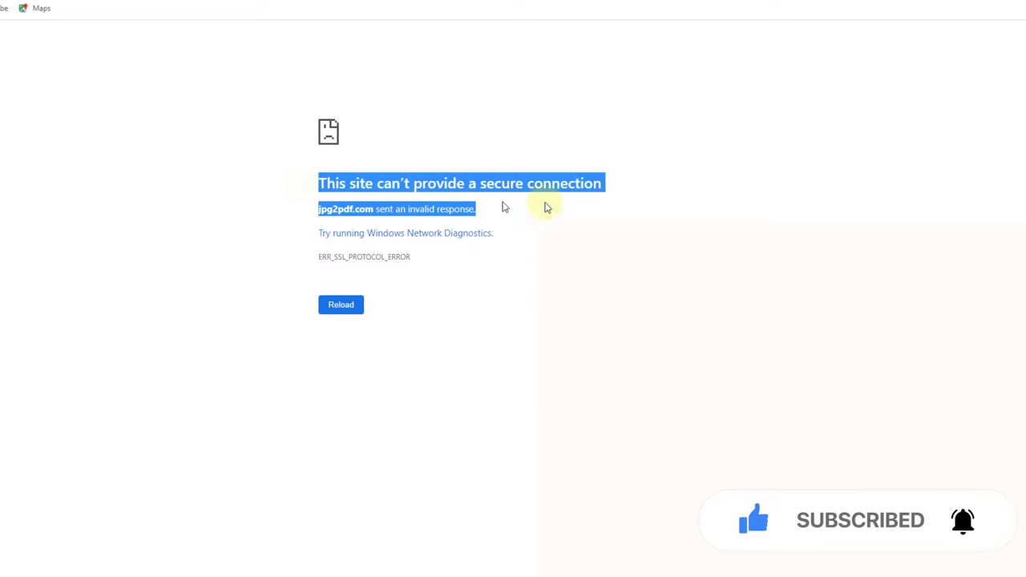
pyautogui.click(468, 323)
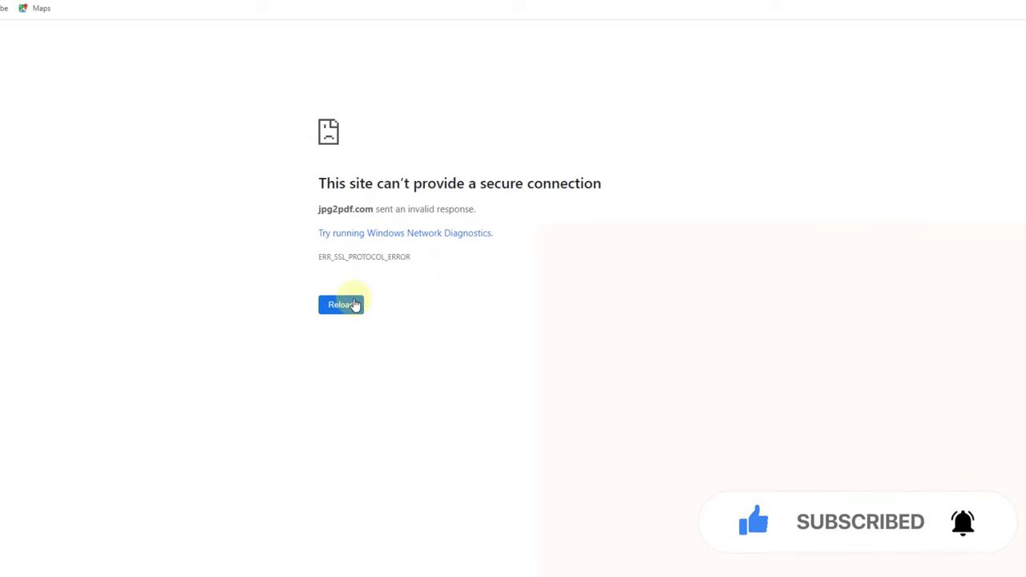
pyautogui.click(355, 305)
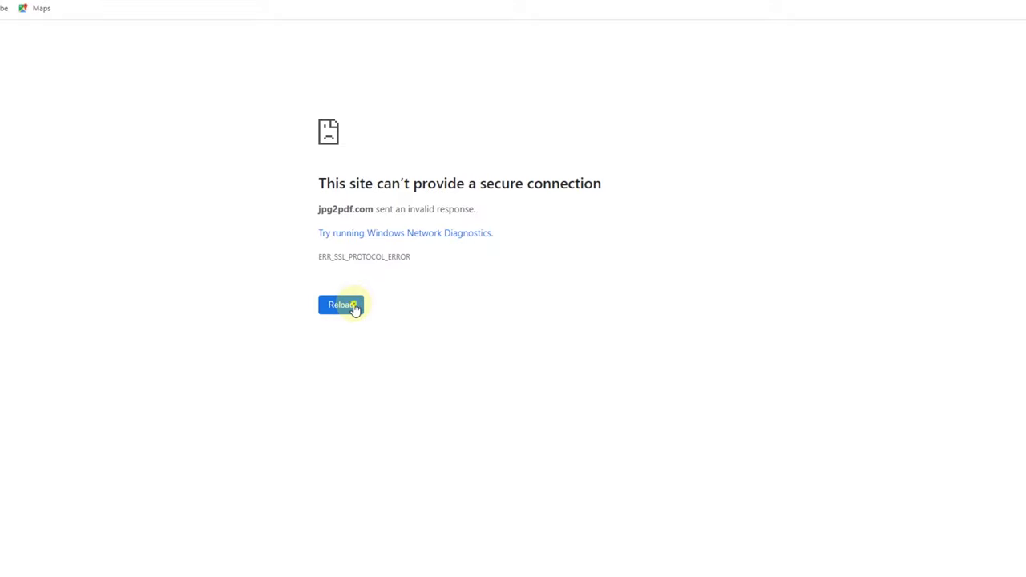
pyautogui.click(355, 306)
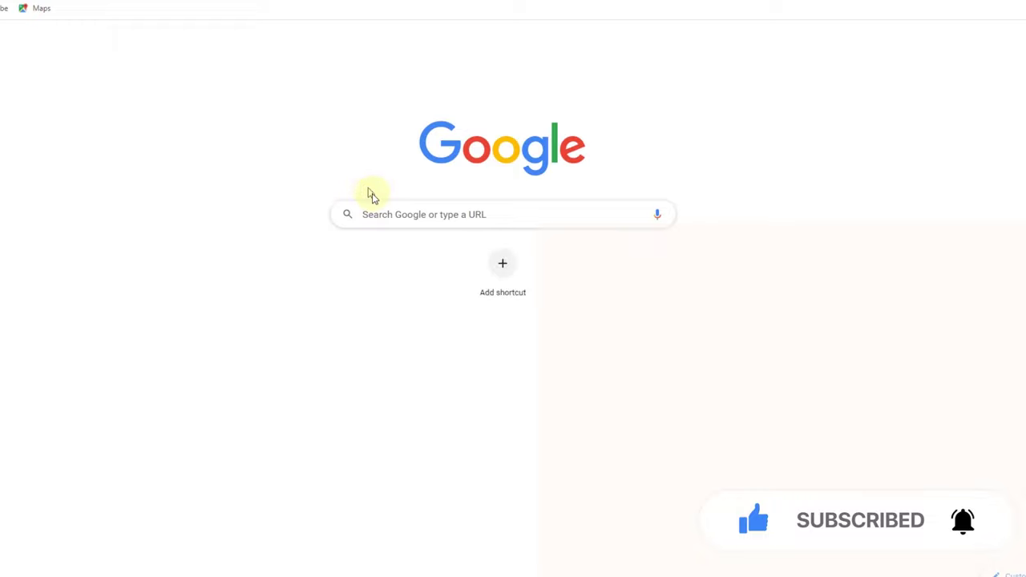
# Search Google for "get into pc" and open the getintopc.com result
pyautogui.click(377, 215)
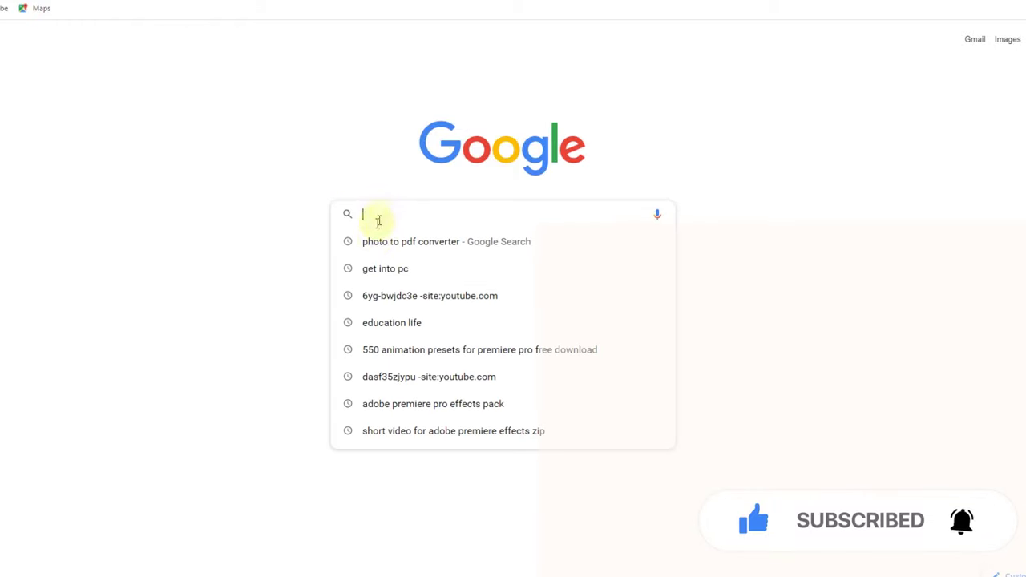
pyautogui.click(394, 281)
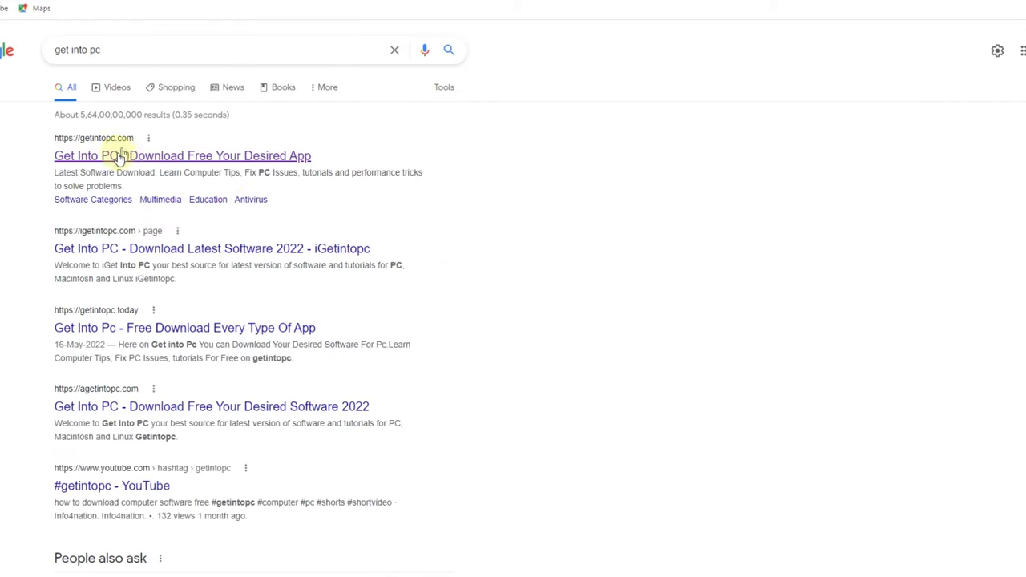
pyautogui.click(126, 158)
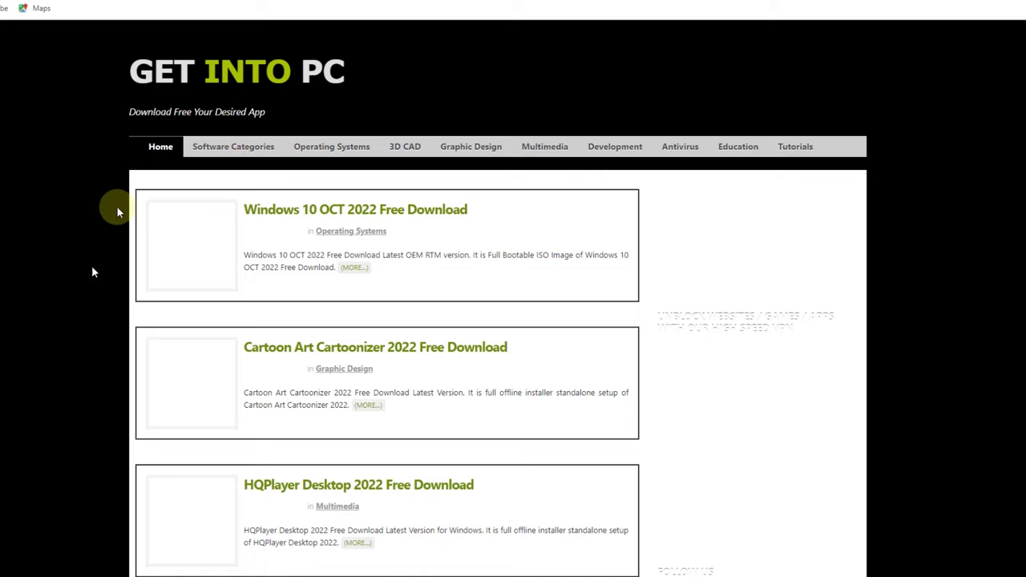